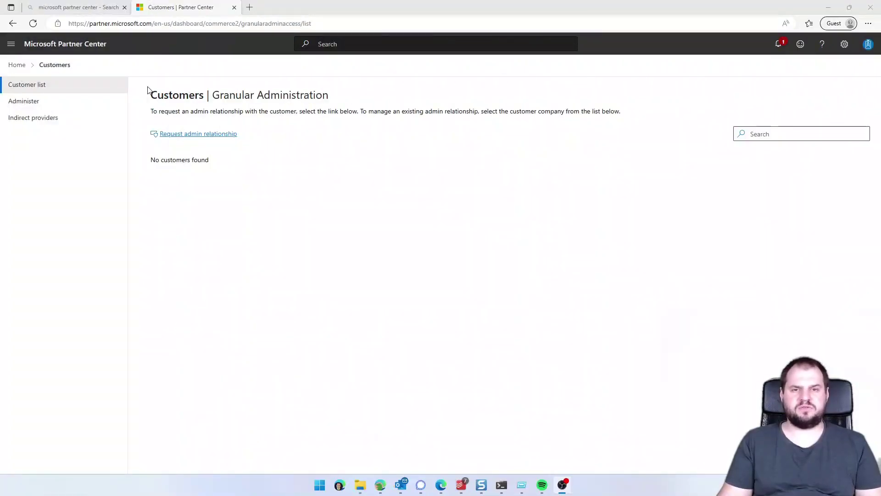
# Open the Granular Administration customers page under Customers in Partner Center
pyautogui.click(39, 102)
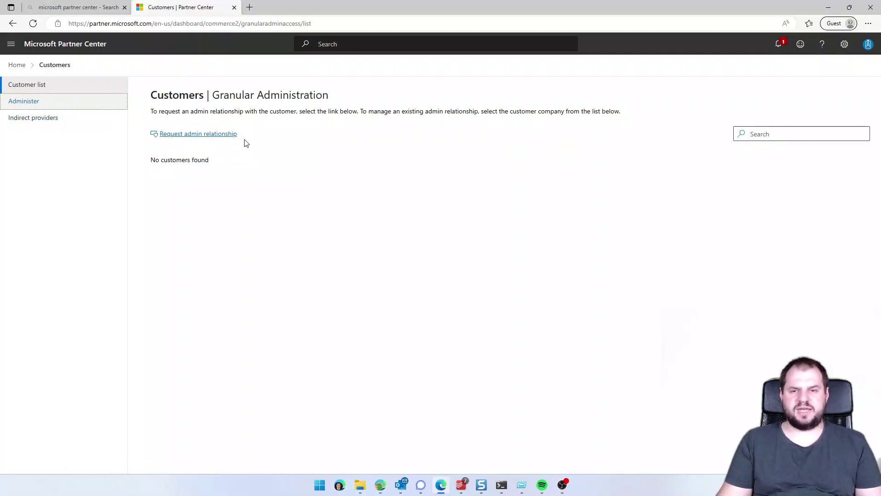
# Start a new admin relationship request and set its duration to 365 days
pyautogui.click(219, 137)
pyautogui.hotkey('ctrl', '+')
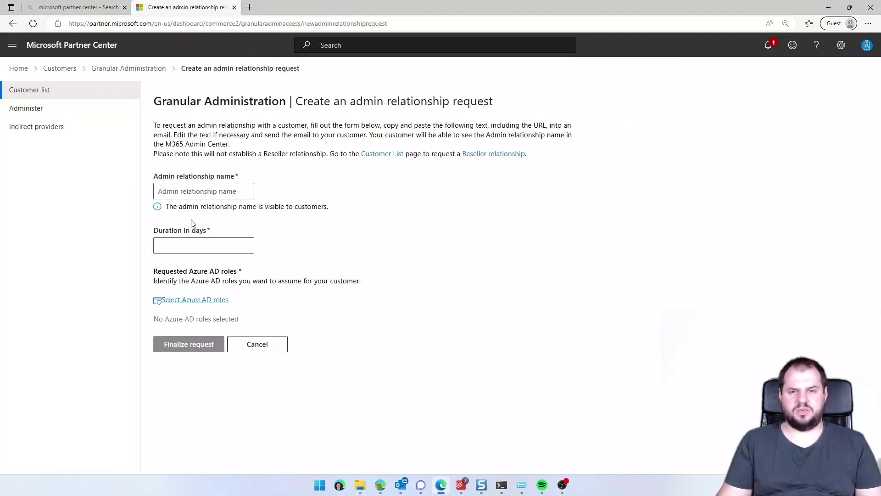
pyautogui.click(192, 244)
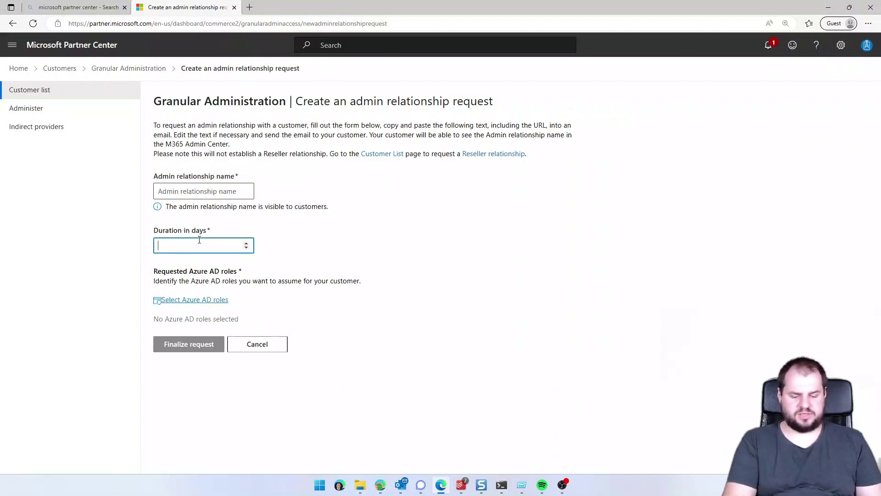
pyautogui.write('10')
pyautogui.press('BackSpace')
pyautogui.press('BackSpace')
pyautogui.write('356')
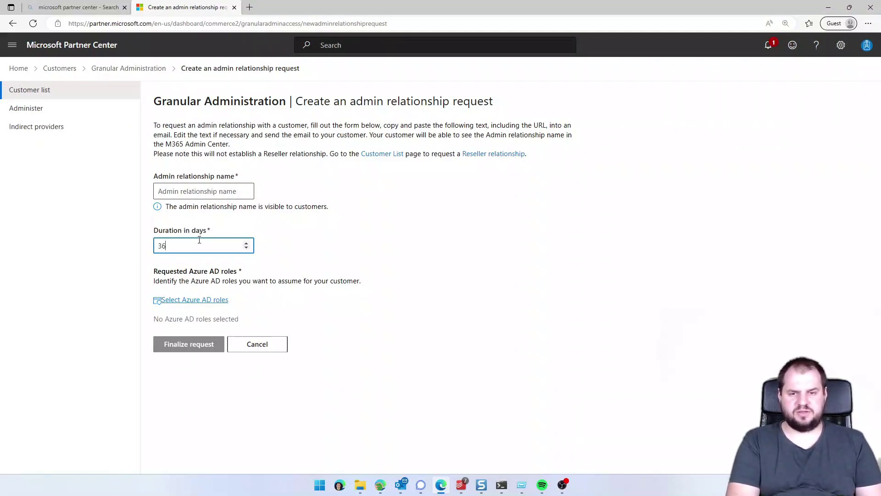
# Name the admin relationship msmvplab.top and let the availability check confirm it
pyautogui.click(195, 193)
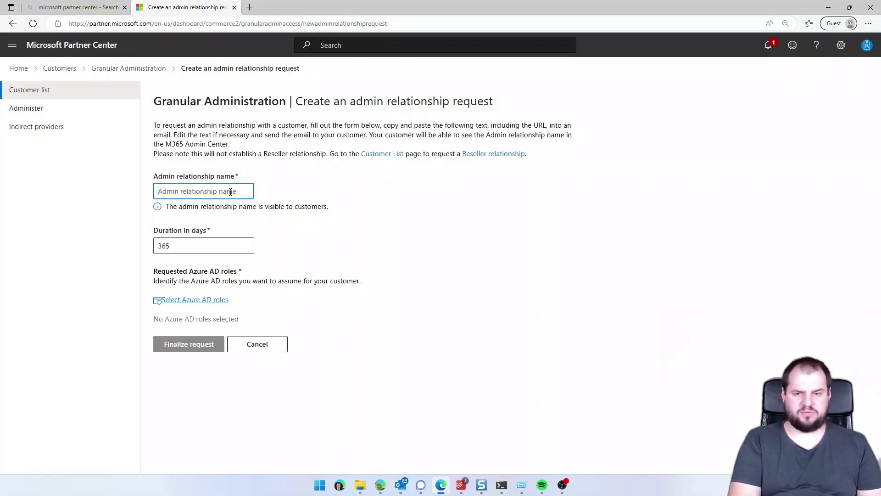
pyautogui.write('msmvplab.top')
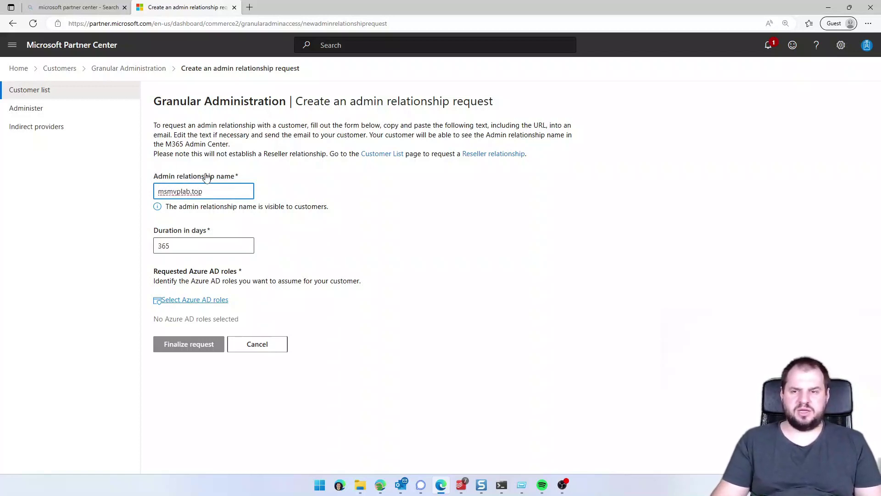
pyautogui.moveTo(183, 271); pyautogui.dragTo(208, 271)
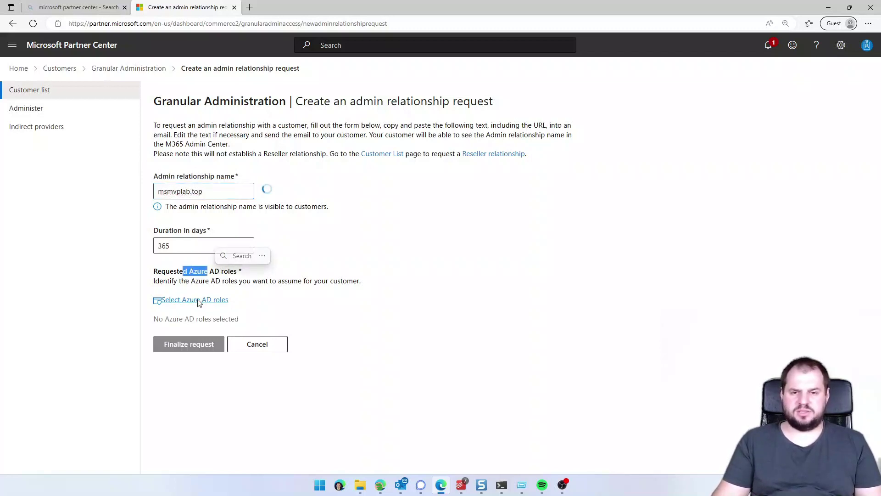
pyautogui.click(168, 281)
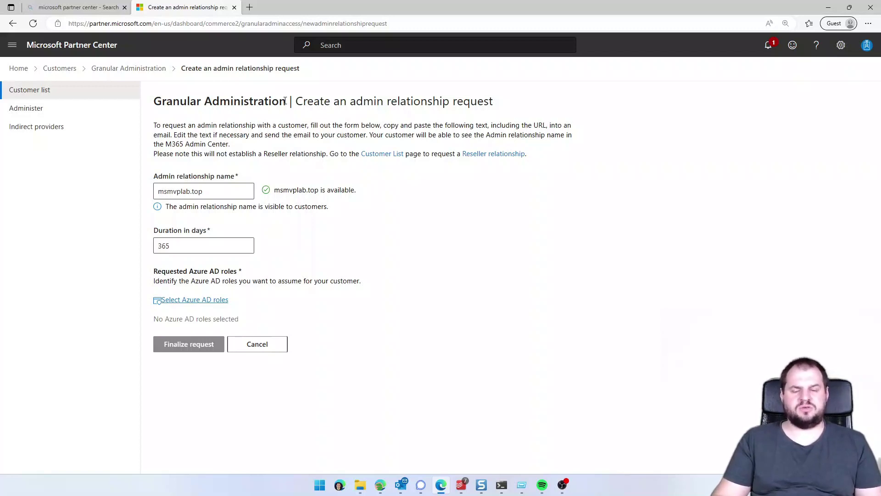
# Choose only the Intune administrator Azure AD role for the request and save it
pyautogui.click(189, 301)
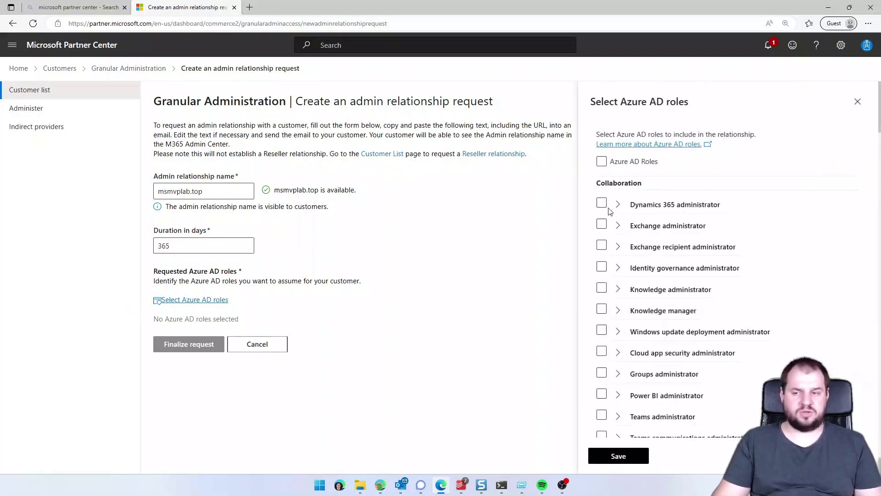
pyautogui.scroll(-4, 604, 321)
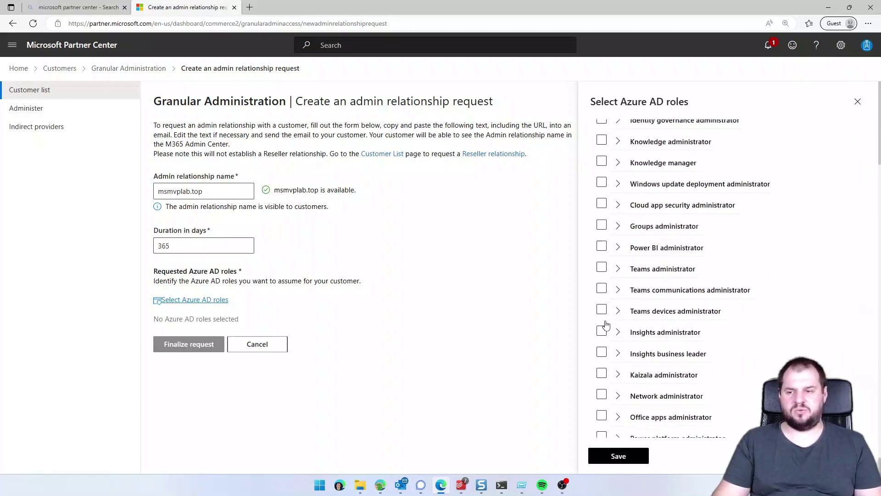
pyautogui.scroll(5, 631, 140)
pyautogui.scroll(-14, 633, 207)
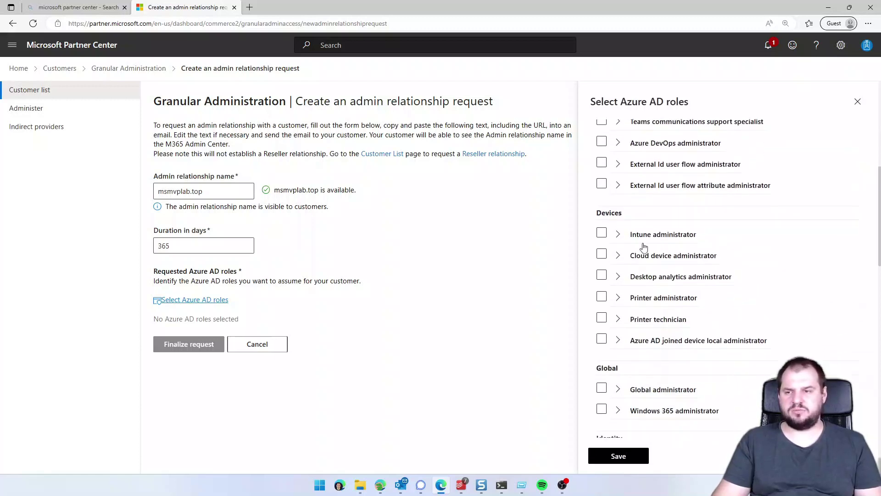
pyautogui.click(602, 229)
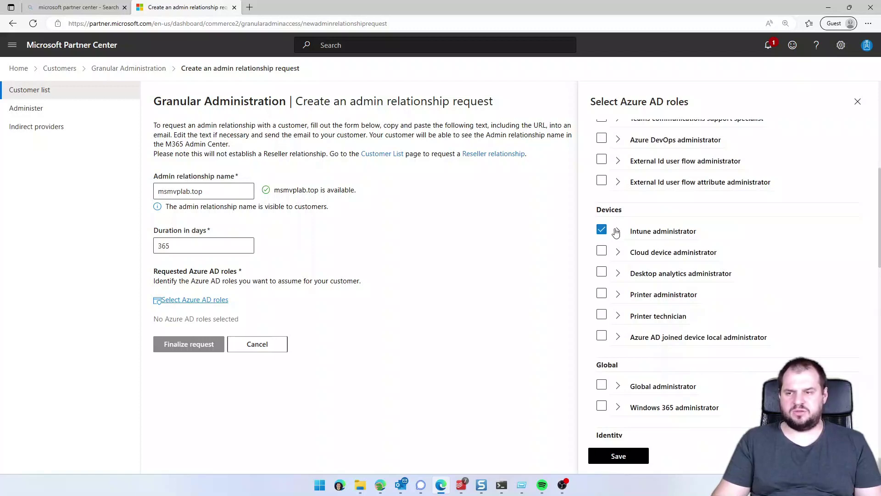
pyautogui.click(610, 457)
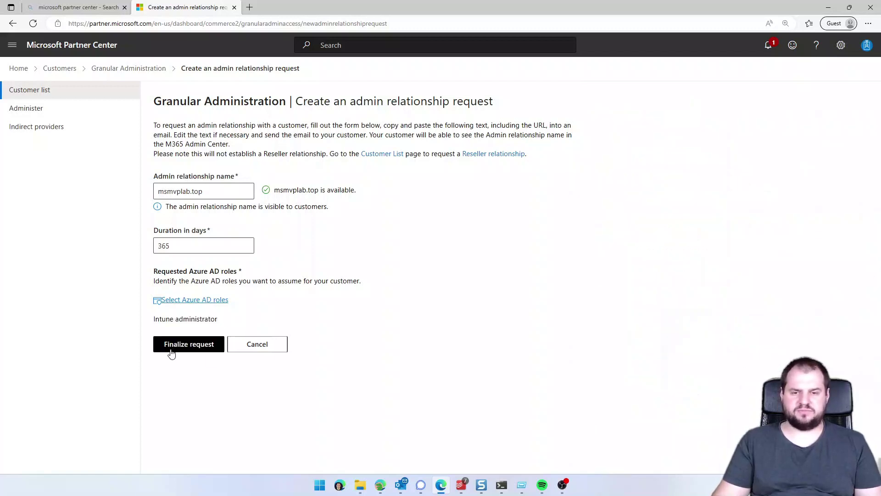
# Finalize the request and copy the generated invitation link
pyautogui.click(171, 348)
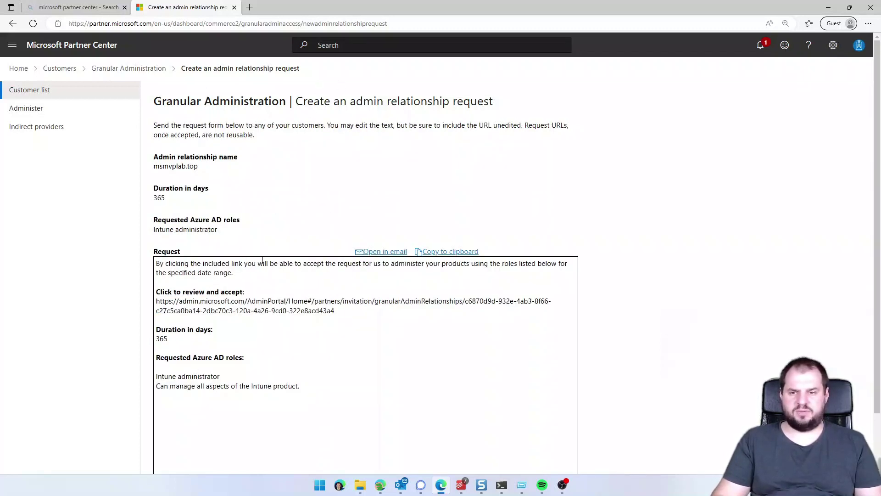
pyautogui.scroll(-2, 263, 259)
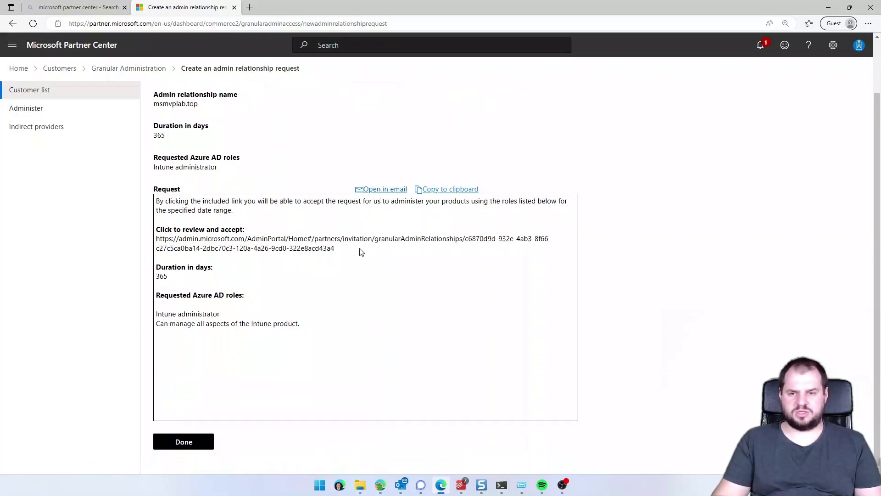
pyautogui.moveTo(360, 250); pyautogui.dragTo(155, 242)
pyautogui.hotkey('ctrl', 'c')
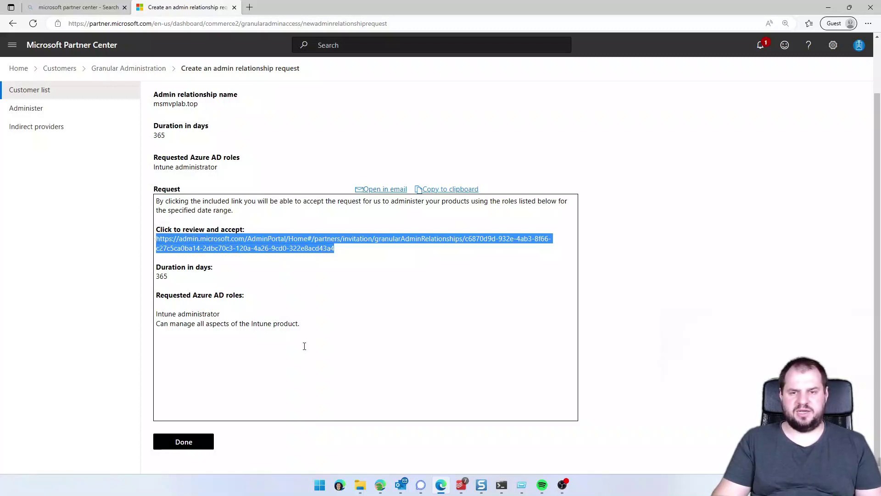
pyautogui.click(380, 484)
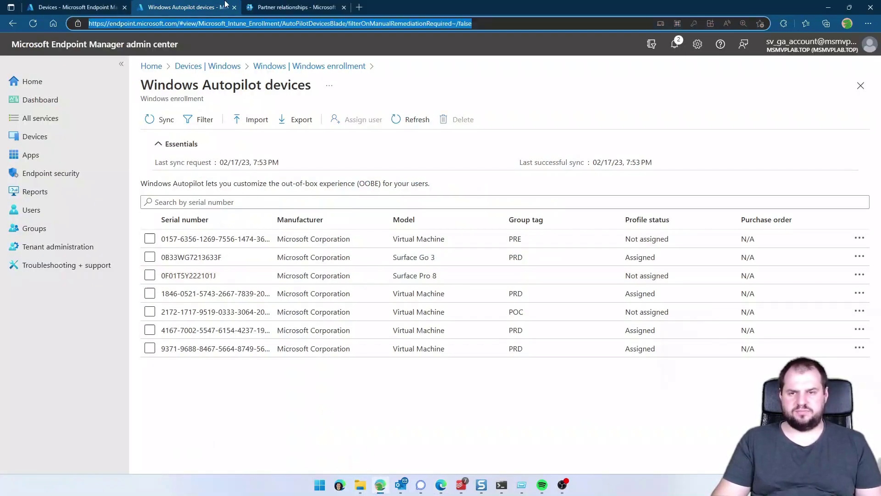
# Load the copied partner invitation link in the Microsoft 365 admin center tab
pyautogui.click(283, 4)
pyautogui.click(279, 22)
pyautogui.hotkey('ctrl', 'v')
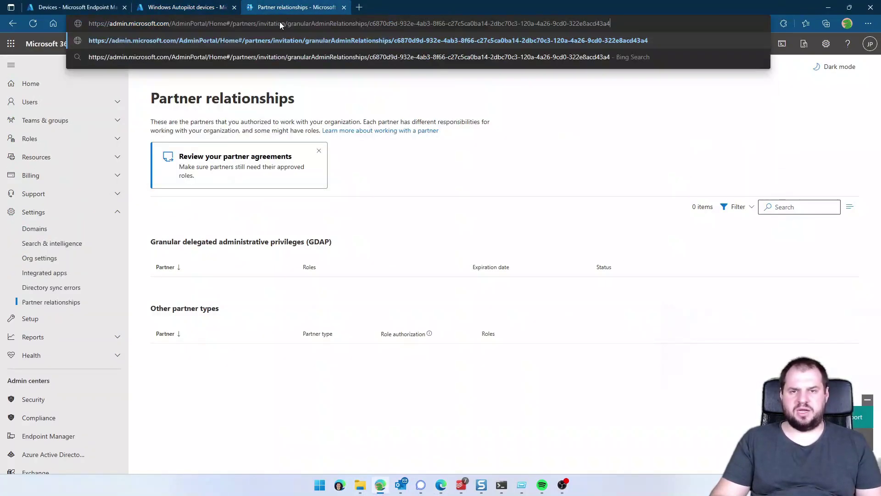
pyautogui.press('Return')
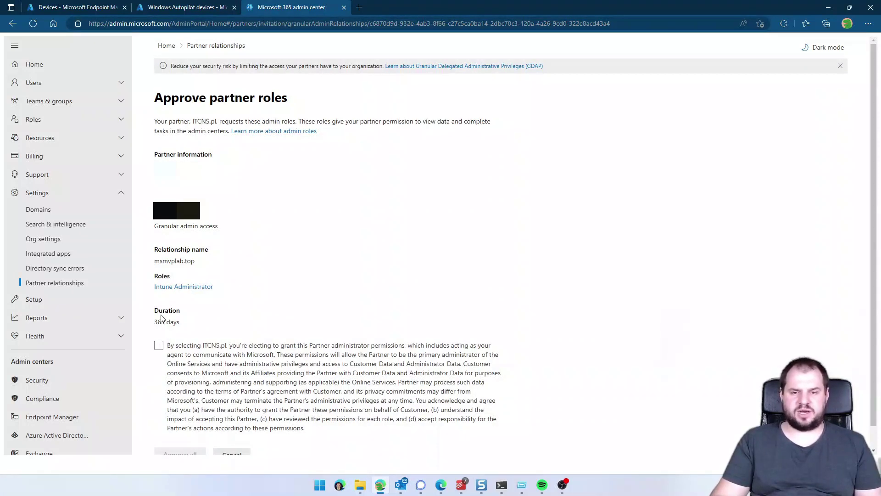
# Review the Intune Administrator role, accept the consent terms and approve all roles
pyautogui.click(186, 287)
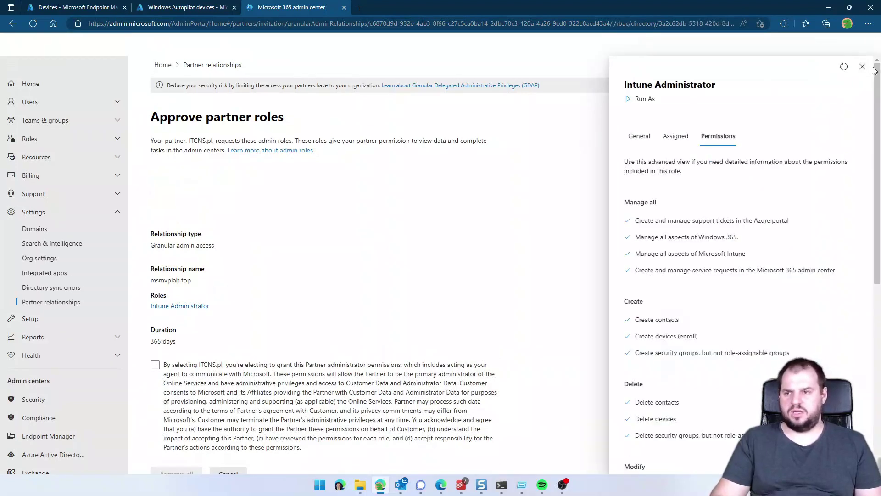
pyautogui.click(863, 69)
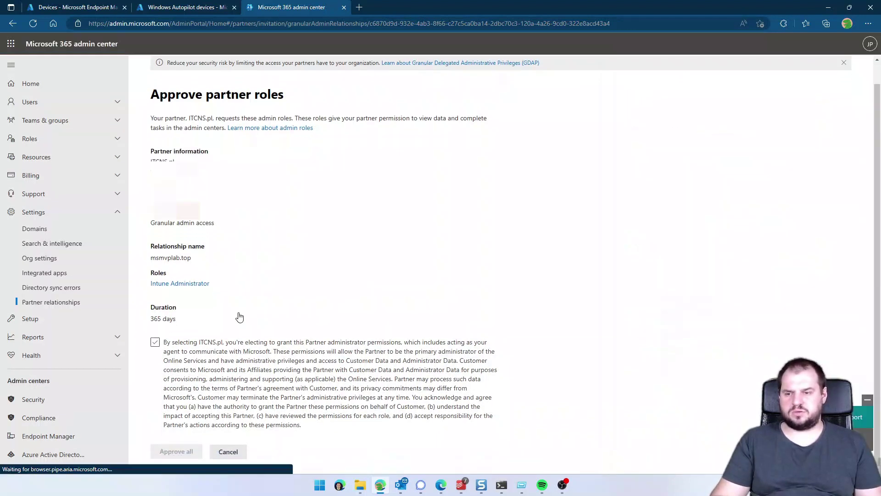
pyautogui.click(155, 342)
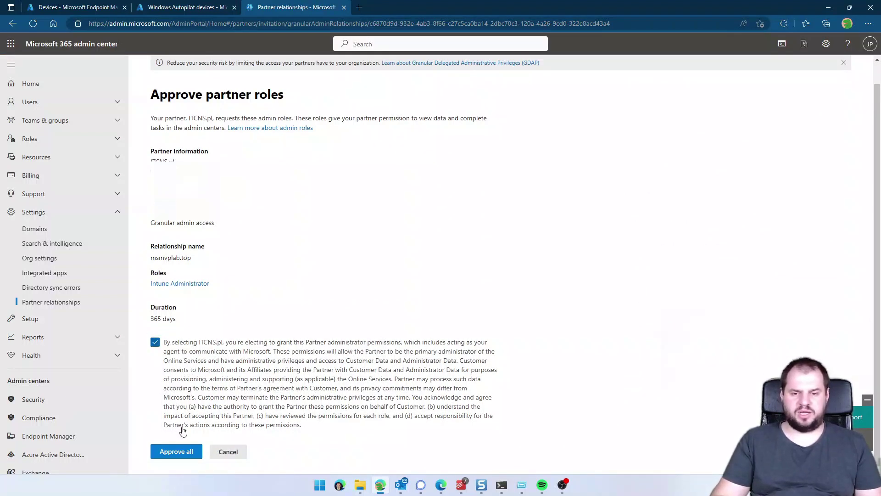
pyautogui.click(176, 455)
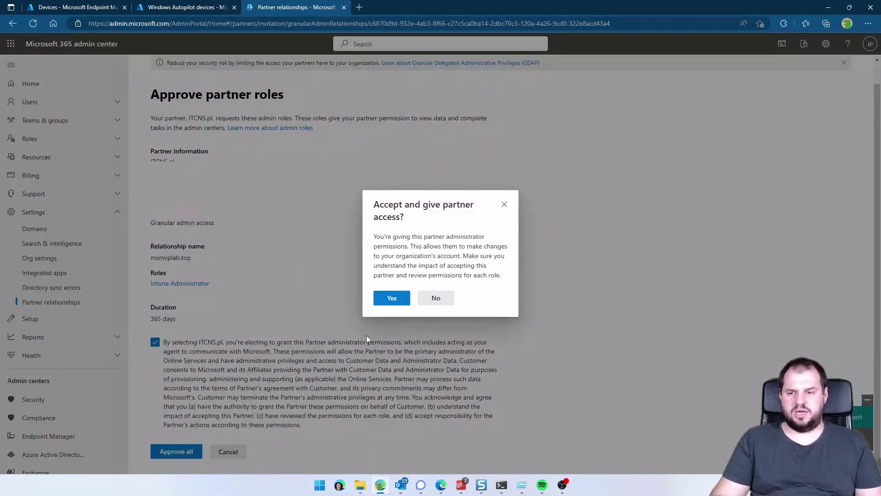
# Confirm partner access and verify the msmvplab.top GDAP relationship is Active
pyautogui.click(388, 299)
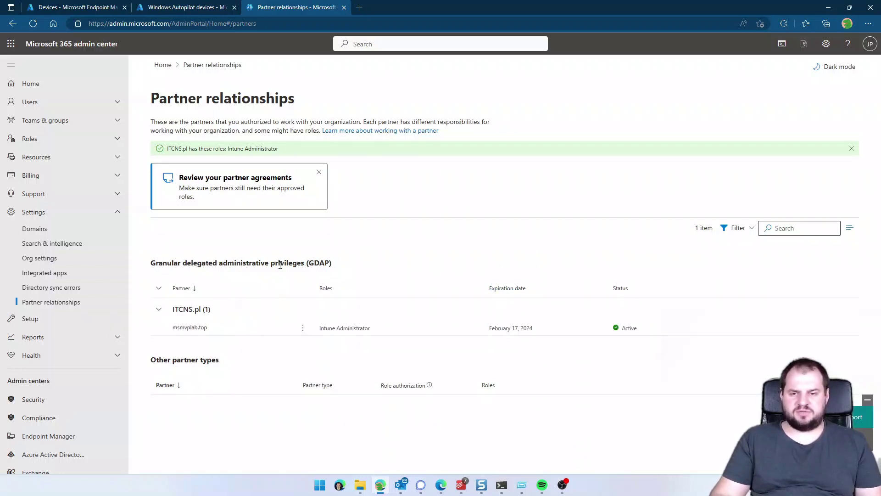
pyautogui.moveTo(286, 264); pyautogui.dragTo(331, 265)
pyautogui.click(332, 267)
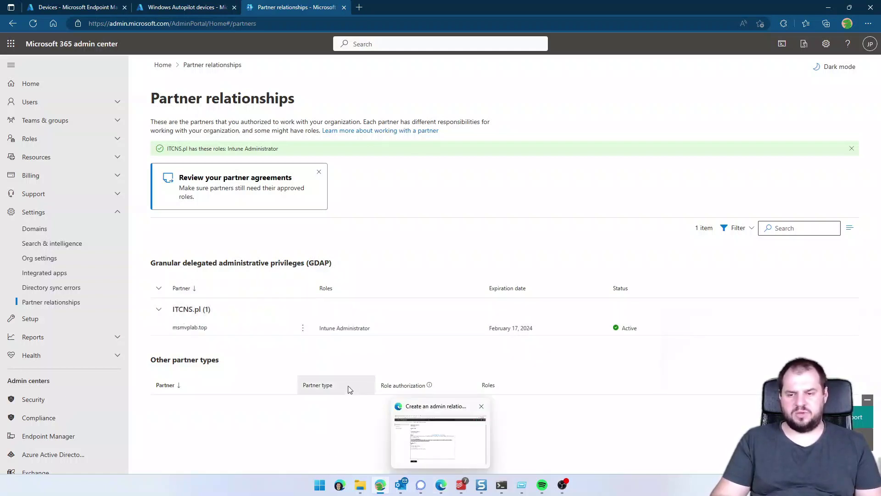
pyautogui.moveTo(439, 486)
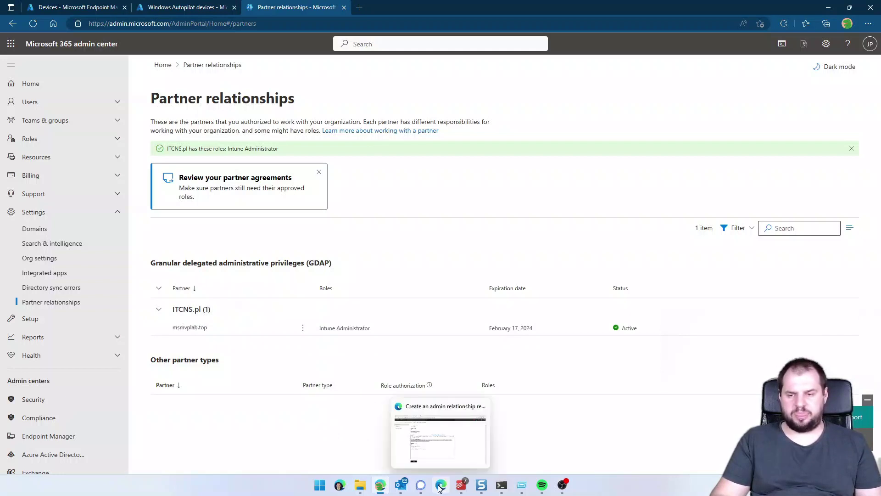
pyautogui.click(440, 438)
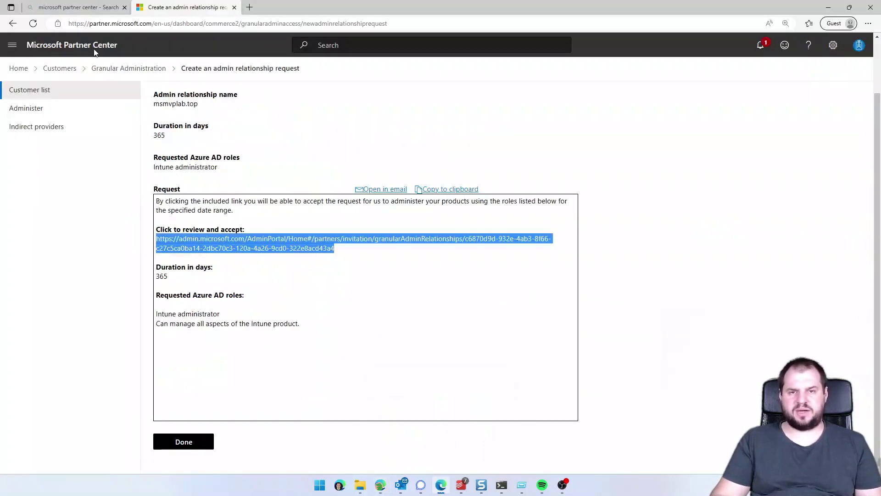
# Go from Granular Administration to msmvplab.top's Devices page and start adding devices
pyautogui.click(137, 69)
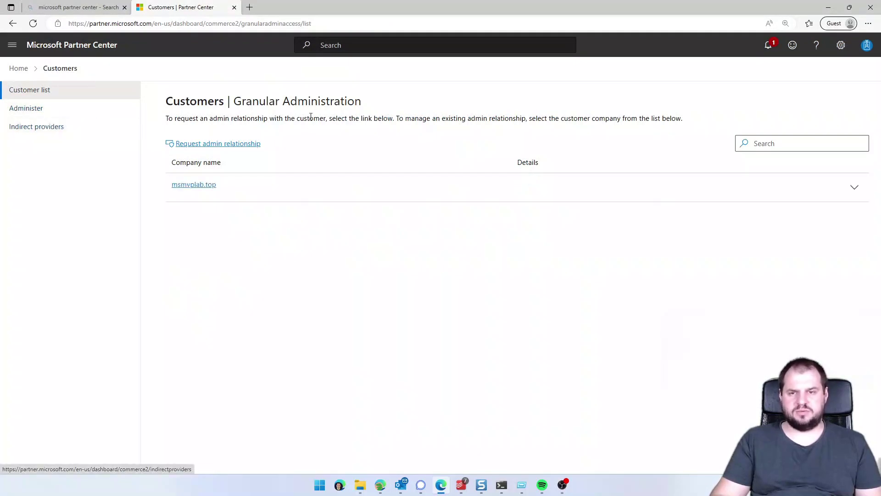
pyautogui.click(199, 186)
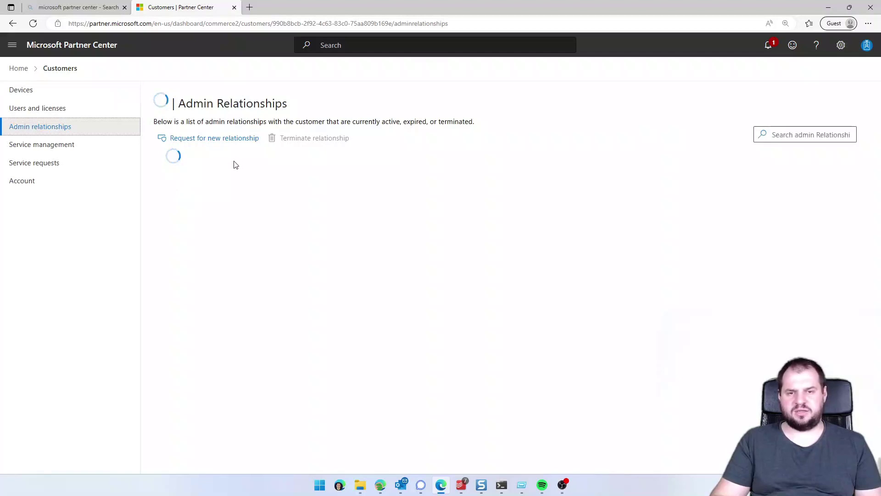
pyautogui.click(32, 98)
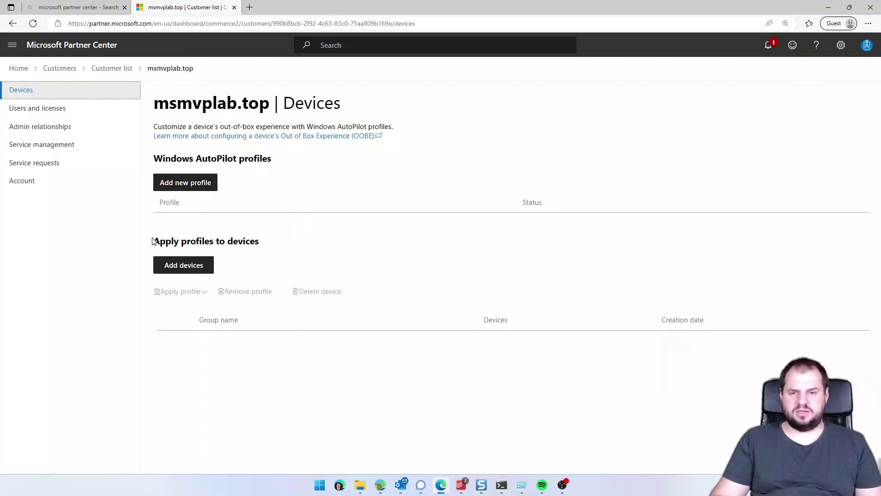
pyautogui.moveTo(152, 241); pyautogui.dragTo(247, 241)
pyautogui.click(216, 226)
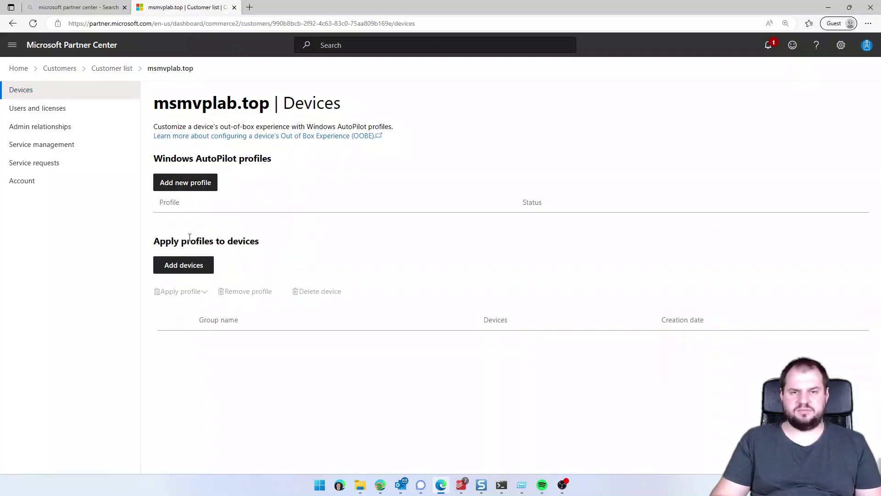
pyautogui.click(176, 266)
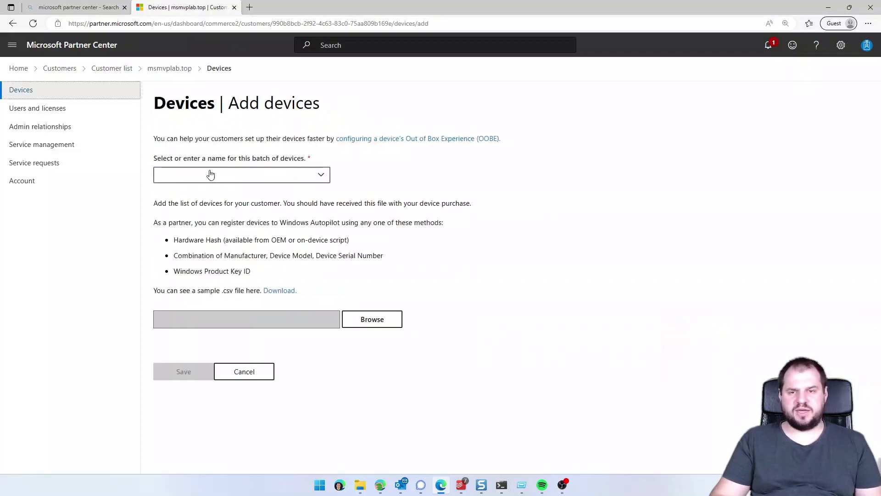
# Create a new device batch named SurfaceDevices and select hash_surface.csv for upload
pyautogui.click(262, 174)
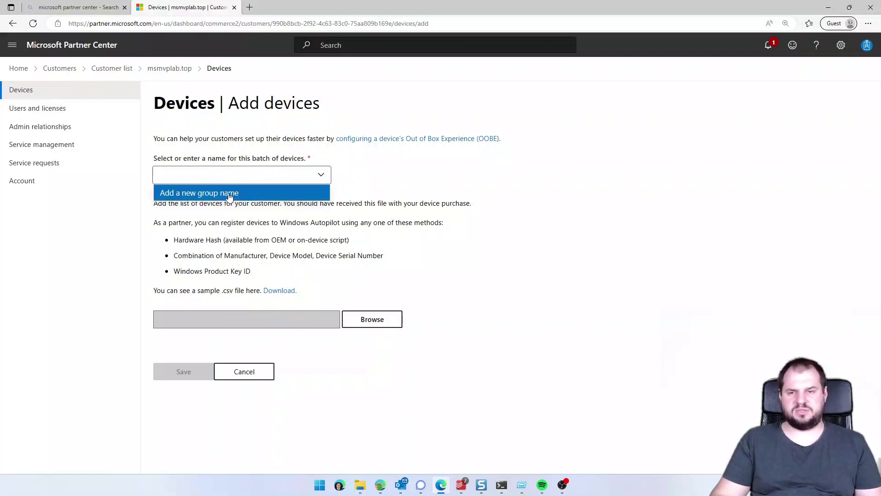
pyautogui.click(207, 193)
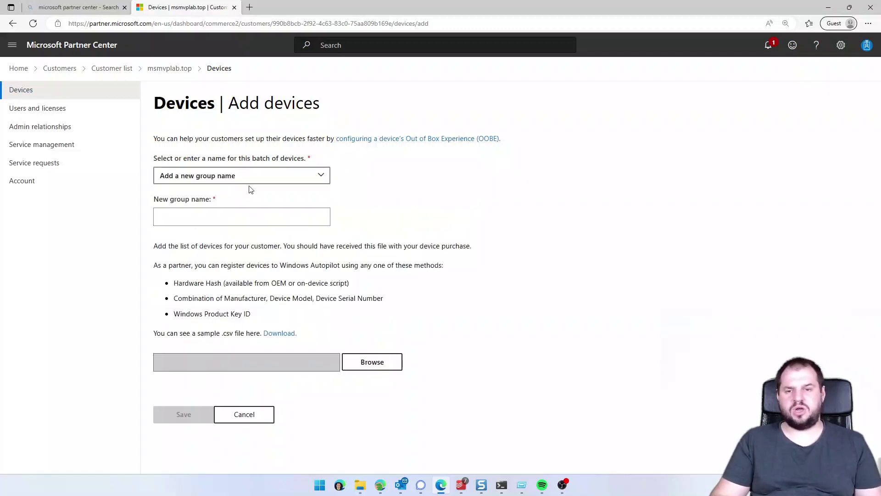
pyautogui.click(214, 216)
pyautogui.write('SurfaceDevices')
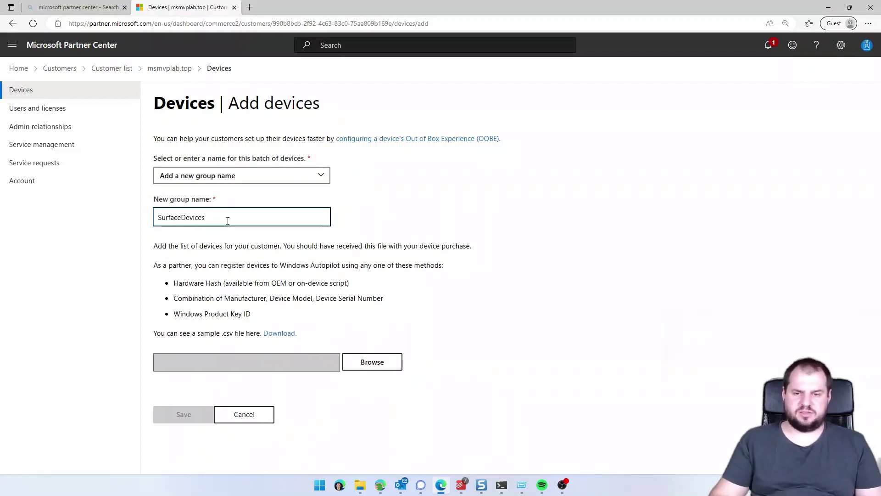
pyautogui.press('Tab')
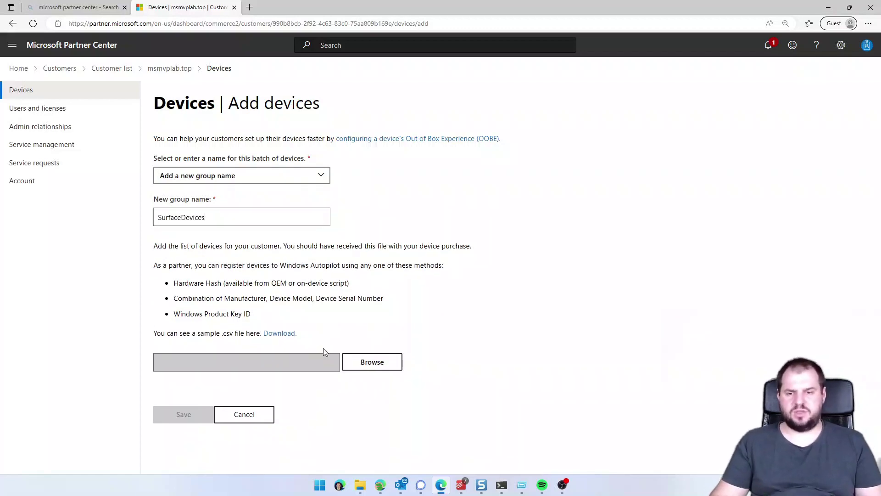
pyautogui.click(371, 362)
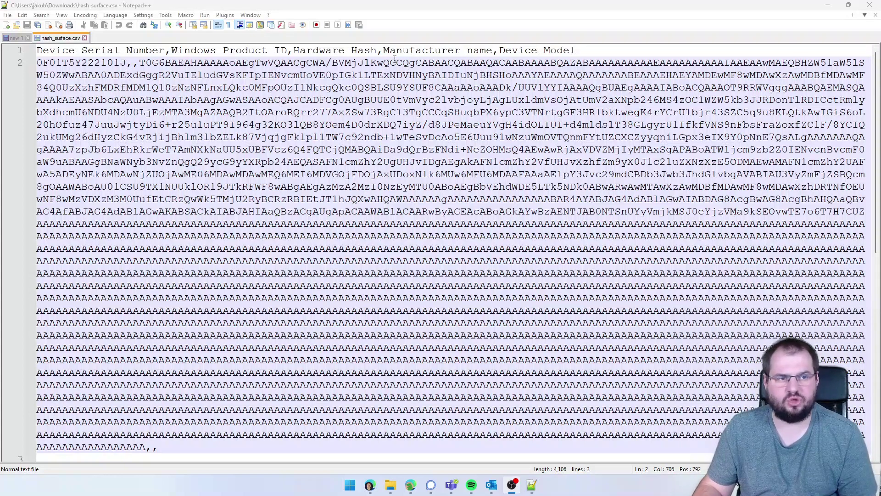
# Inspect the Manufacturer name and Device Model headers in hash_surface.csv
pyautogui.moveTo(381, 50); pyautogui.dragTo(576, 48)
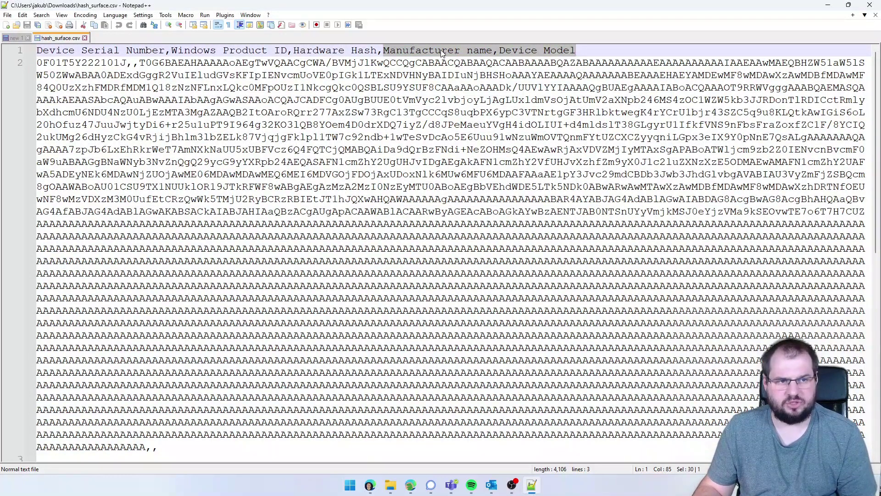
pyautogui.moveTo(498, 50); pyautogui.dragTo(578, 51)
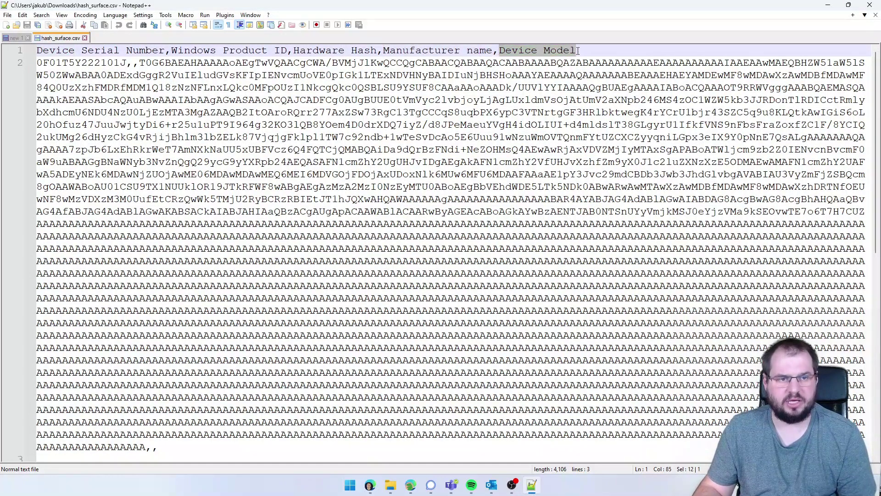
pyautogui.moveTo(146, 446); pyautogui.dragTo(158, 446)
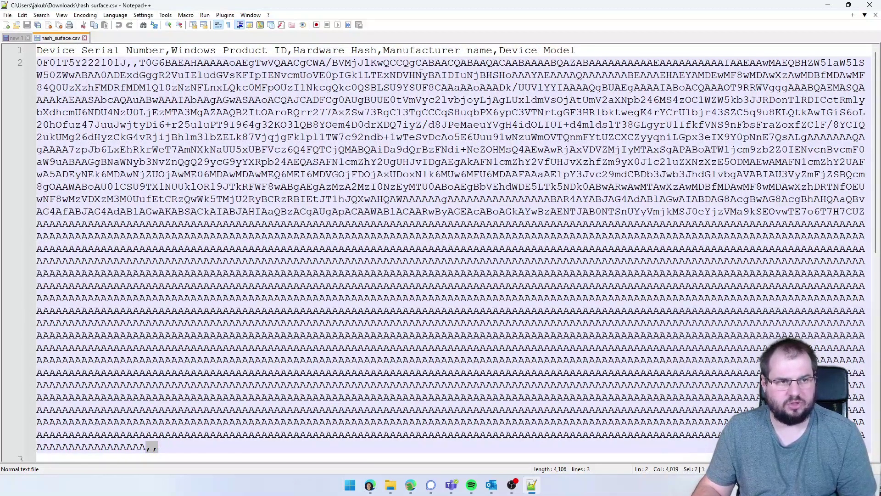
pyautogui.moveTo(383, 50); pyautogui.dragTo(591, 45)
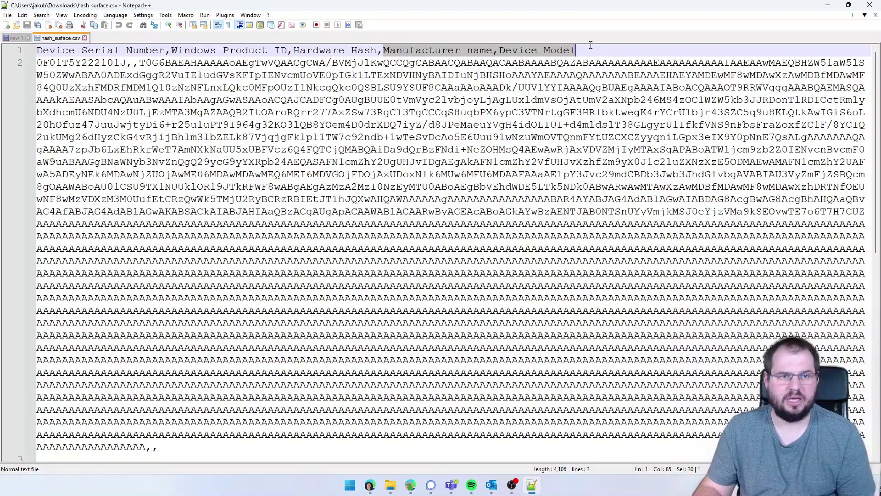
pyautogui.click(591, 44)
pyautogui.moveTo(385, 51); pyautogui.dragTo(479, 50)
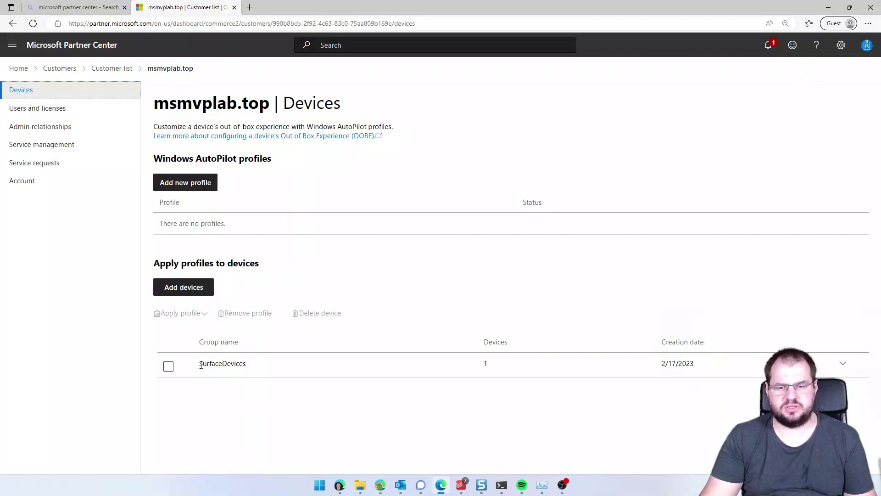
# Check the SurfaceDevices batch holds 1 device, then switch to Endpoint Manager
pyautogui.moveTo(200, 363); pyautogui.dragTo(257, 369)
pyautogui.click(487, 361)
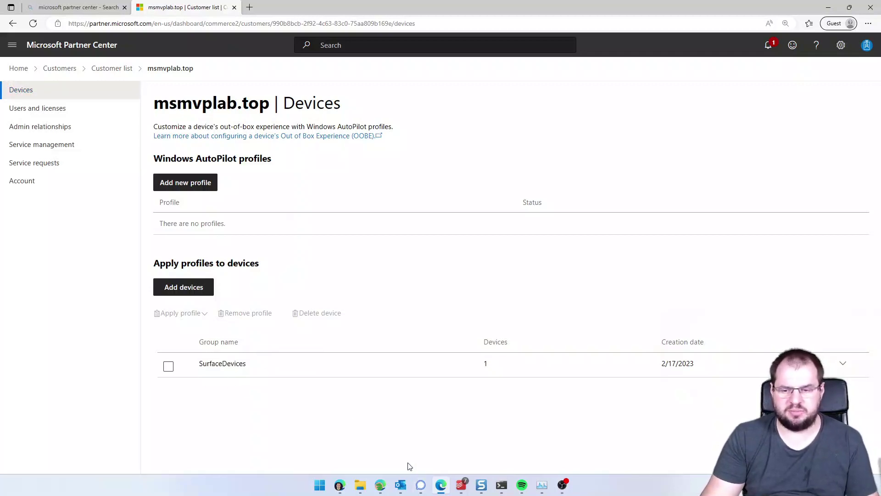
pyautogui.click(380, 485)
# Open Windows Autopilot devices and match the Surface Pro 8 to Partner Center's SurfaceDevices batch
pyautogui.click(175, 220)
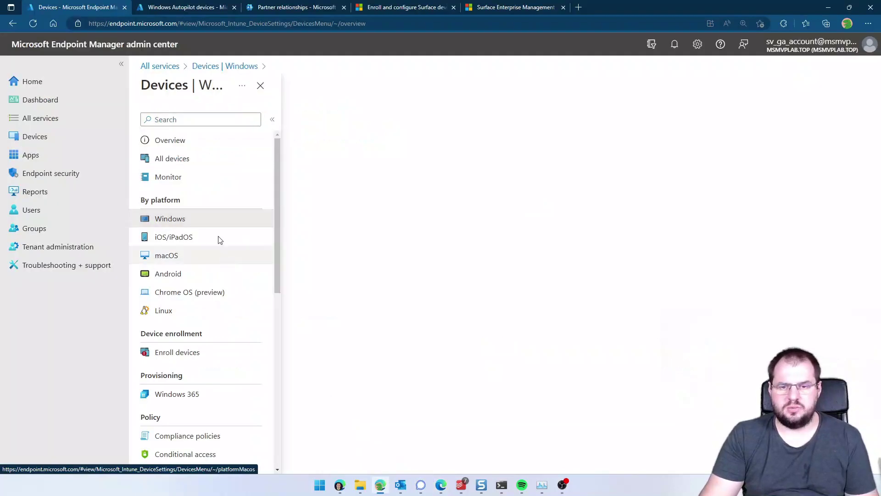
pyautogui.click(203, 159)
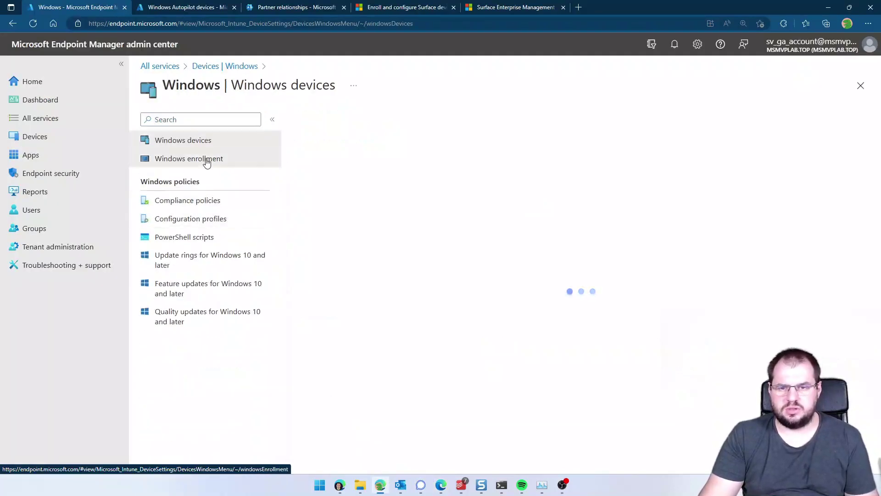
pyautogui.click(544, 415)
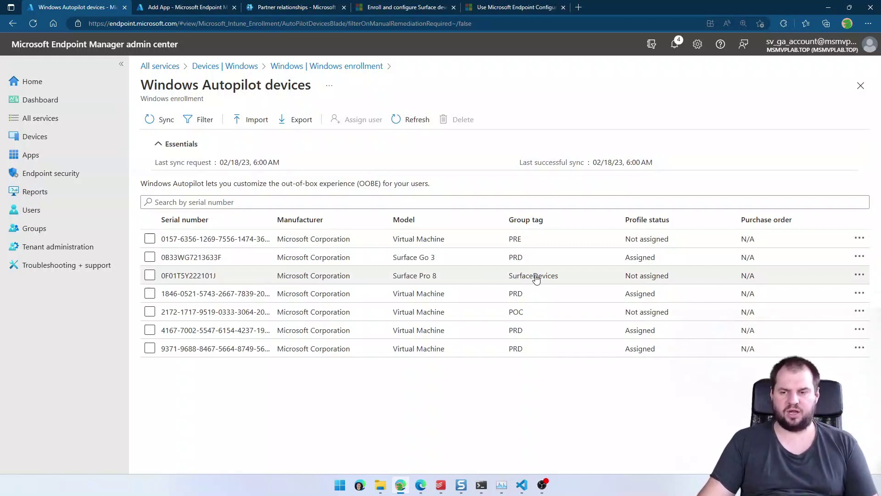
pyautogui.click(420, 487)
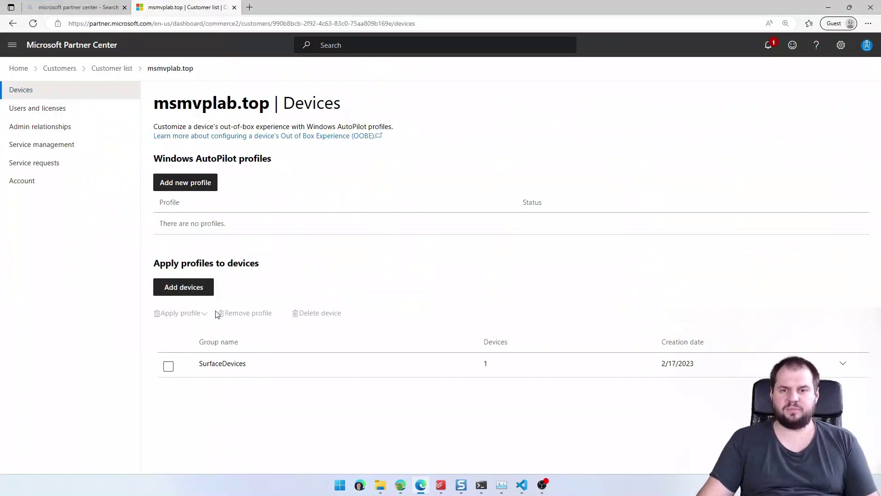
pyautogui.moveTo(199, 363); pyautogui.dragTo(252, 363)
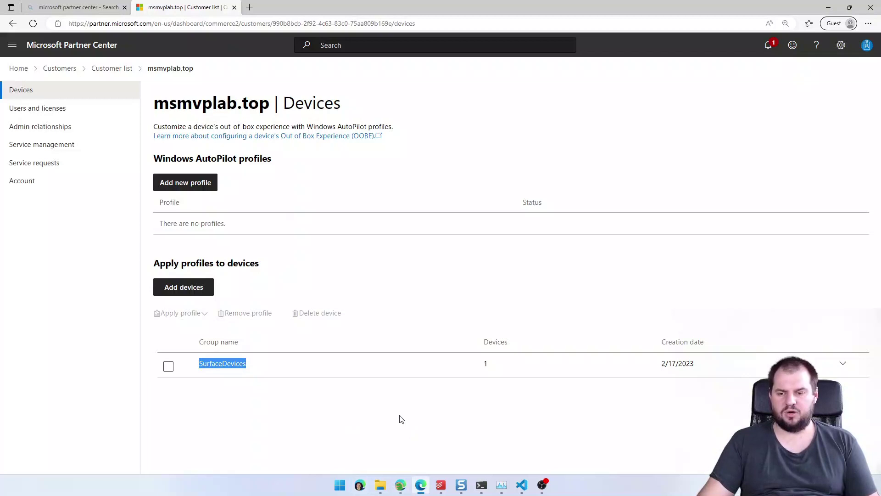
pyautogui.click(400, 485)
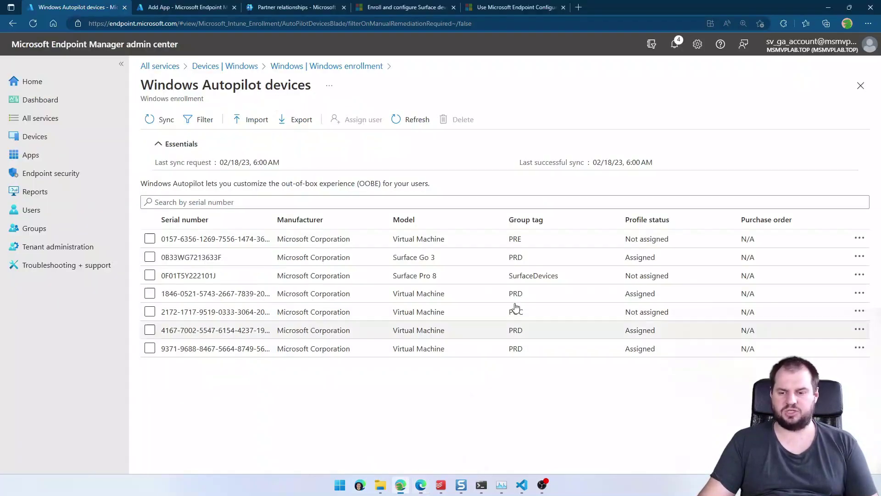
# Replace the Surface Pro 8 Autopilot group tag 'SurfaceDevices' with 'PRD' and save
pyautogui.click(549, 280)
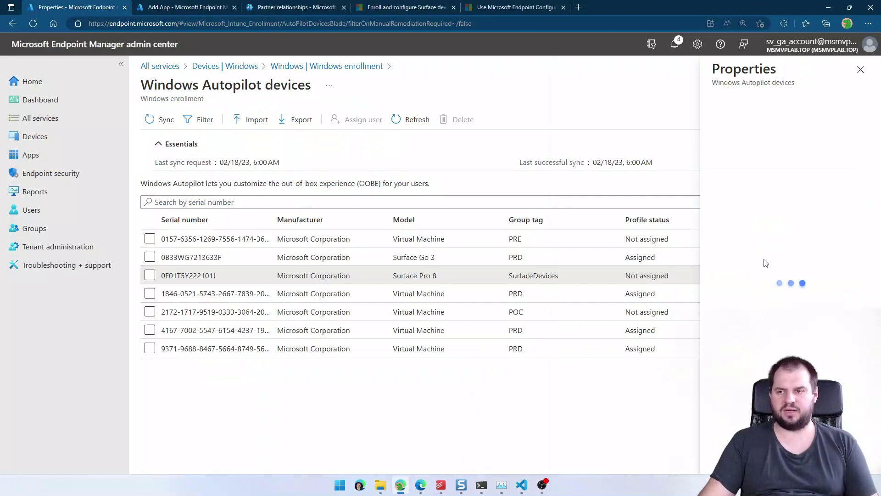
pyautogui.click(767, 282)
pyautogui.hotkey('ctrl', 'a')
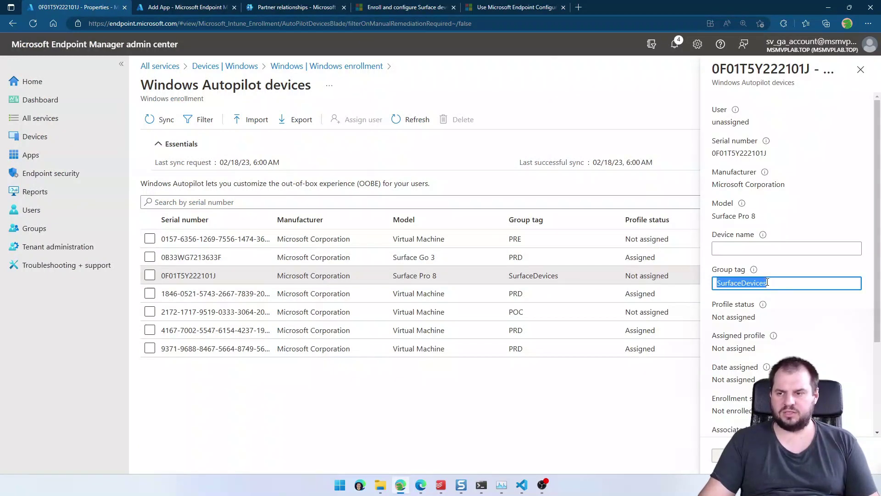
pyautogui.write('PRD')
pyautogui.press('Return')
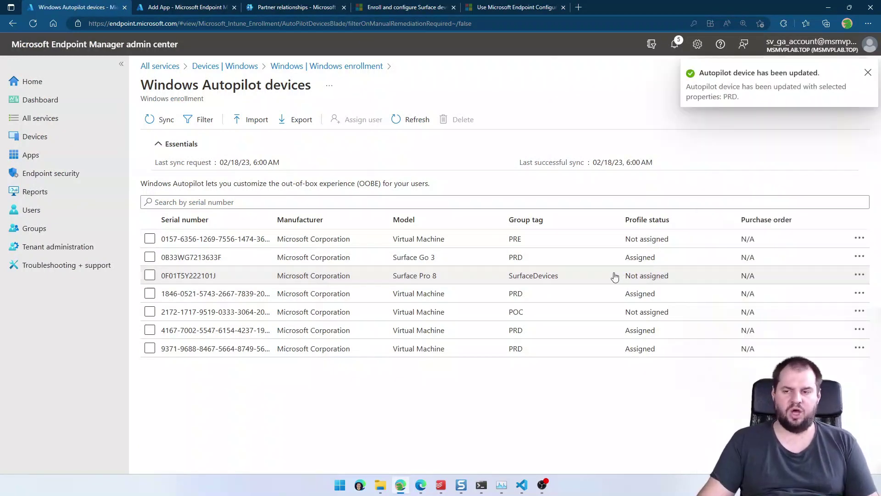